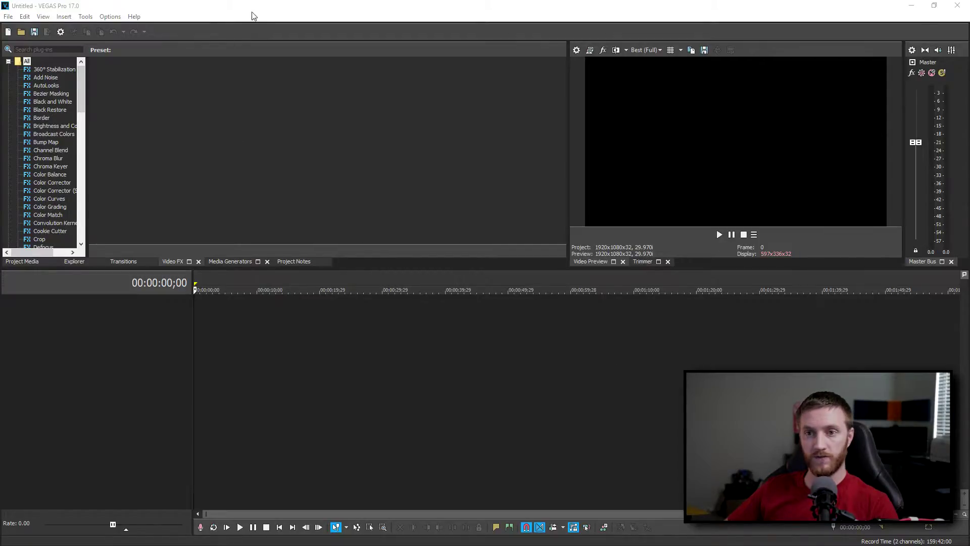
Start a new photo slideshow from the Insert menu and reposition the Slideshow Creator window.
click(64, 16)
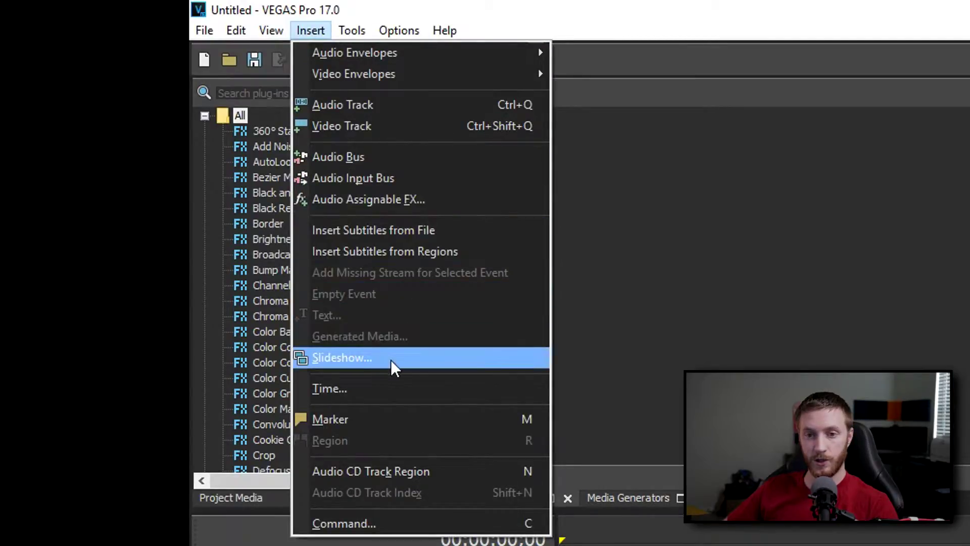
click(391, 359)
drag(536, 121, 549, 164)
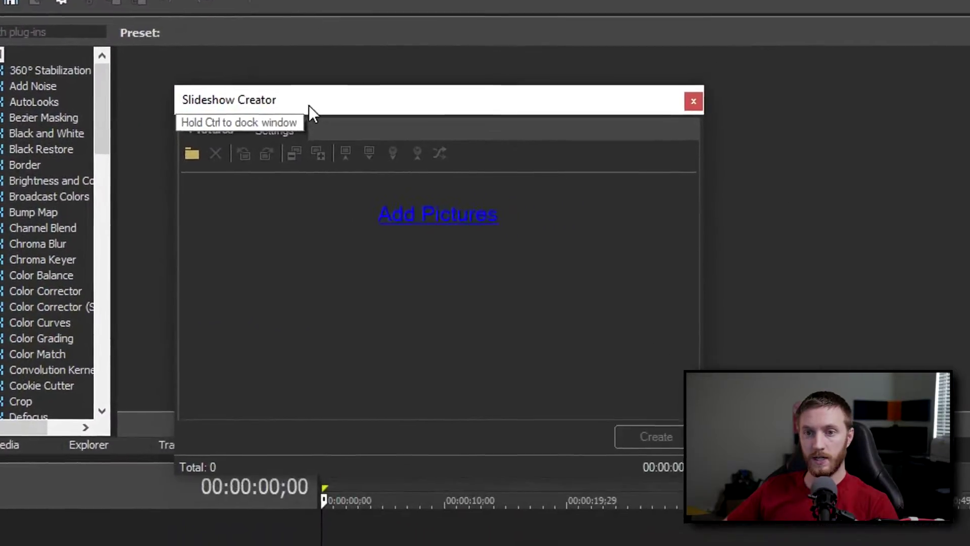
drag(308, 106, 316, 110)
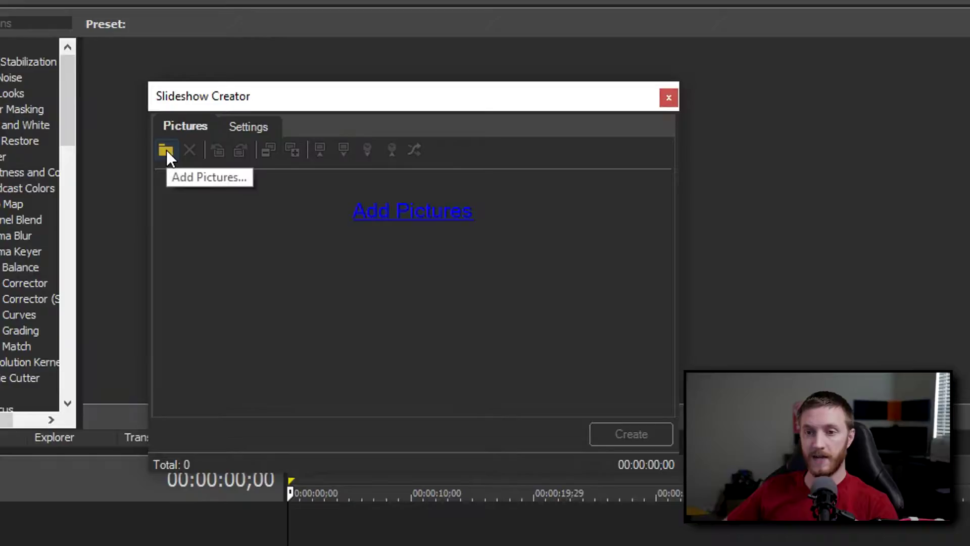
Add pictures, selecting P1070345, P1070396, P1070397, P1070398, P1070409 and P1070431 from Exports.
click(431, 224)
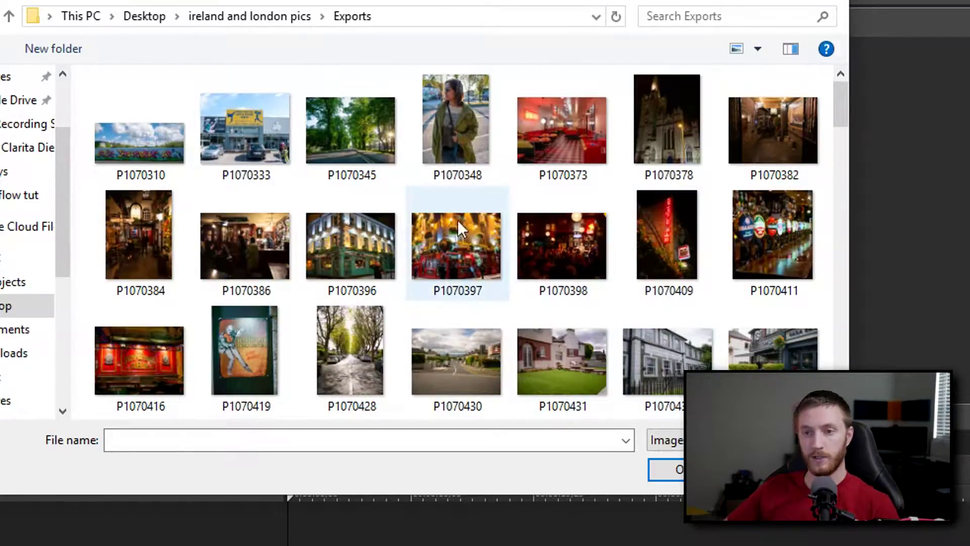
click(362, 157)
ctrl+click(366, 263)
ctrl+click(460, 259)
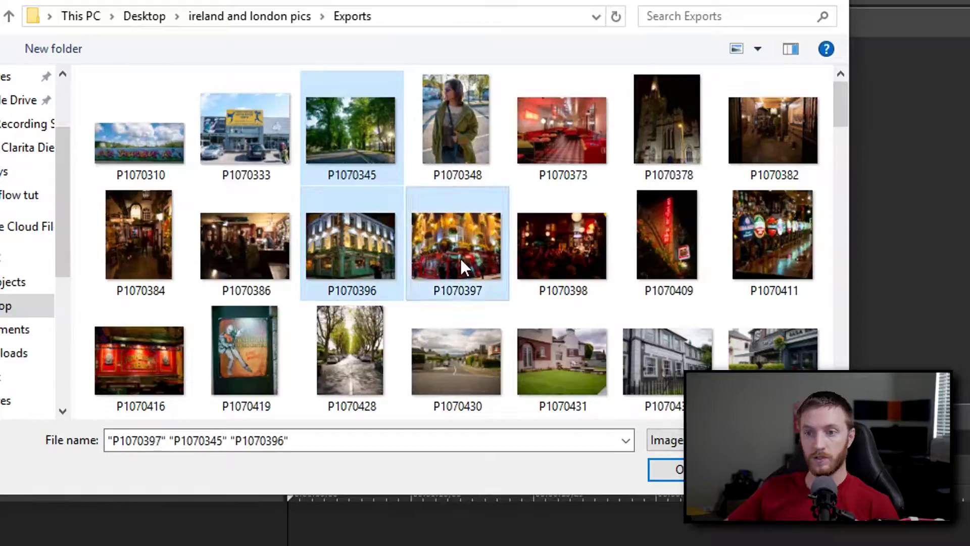
ctrl+click(601, 253)
ctrl+click(677, 243)
ctrl+click(592, 357)
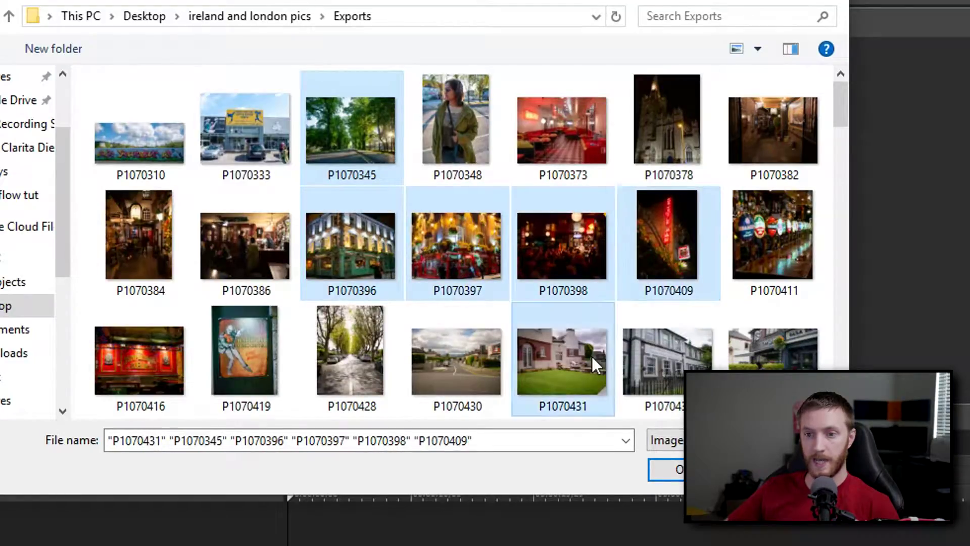
Add P1070729, P1070748, P1070714, P1070698 and P1070780 to the selection and load all eleven photos.
scroll(593, 357, down, 12)
ctrl+click(676, 258)
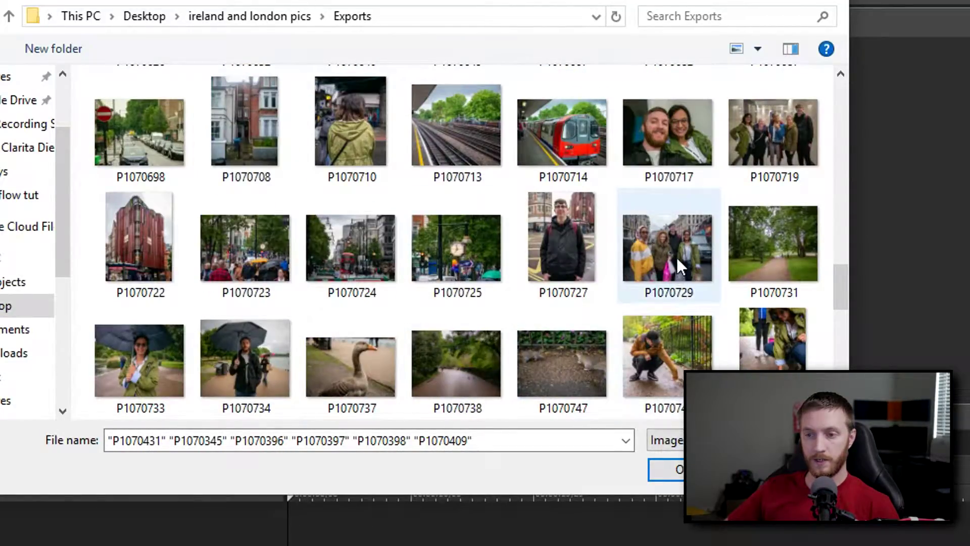
ctrl+click(677, 343)
ctrl+click(555, 132)
ctrl+click(151, 136)
scroll(451, 296, down, 3)
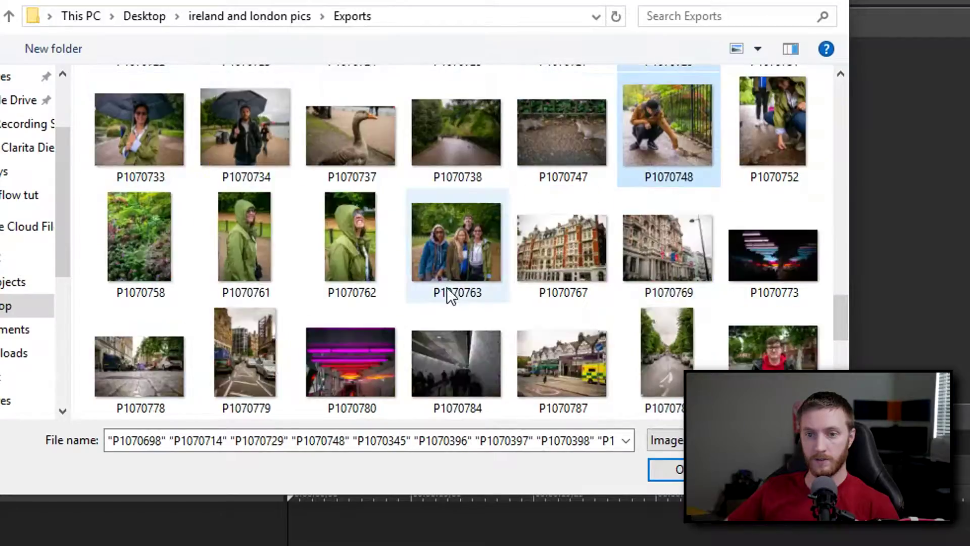
ctrl+click(372, 363)
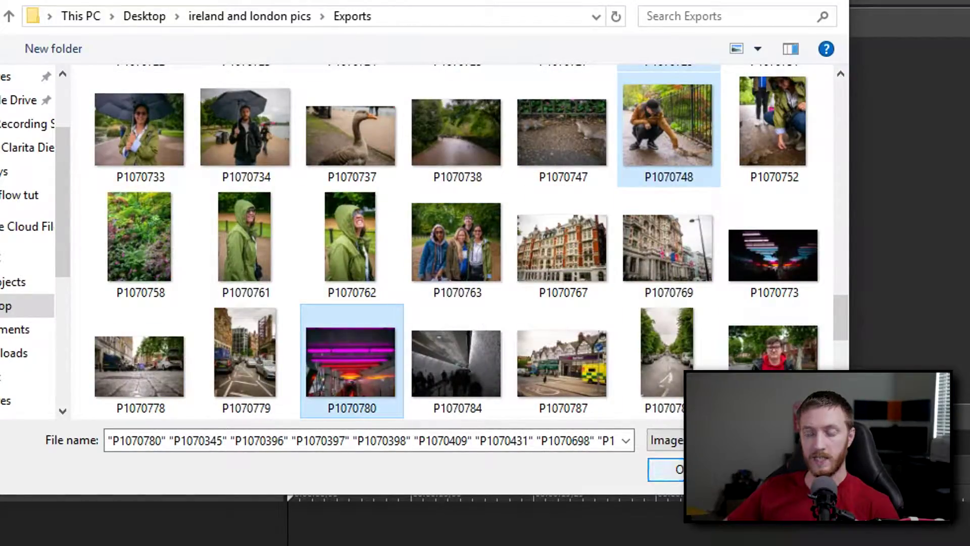
click(668, 469)
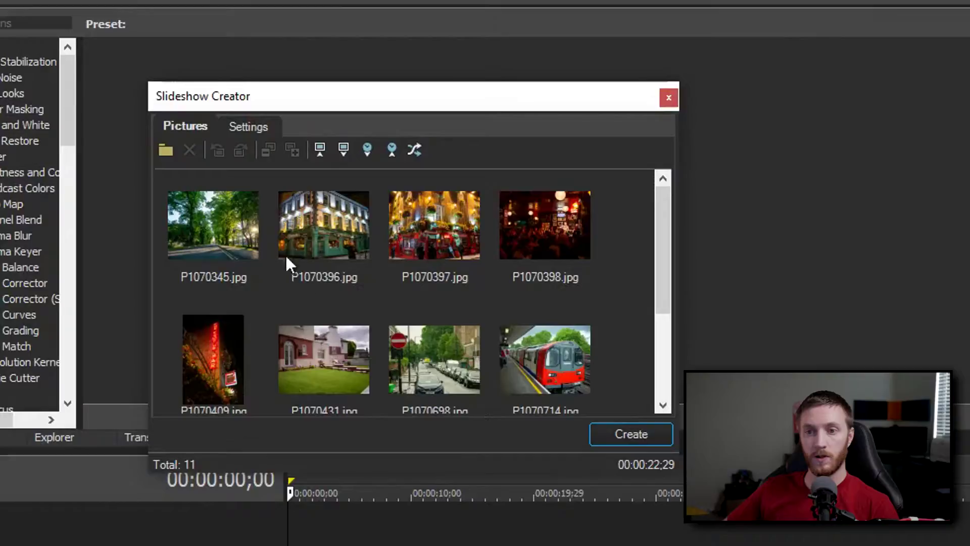
Select photo P1070714 in the Pictures grid and show the slideshow's placement, duration and effect settings.
drag(671, 233, 666, 270)
click(543, 221)
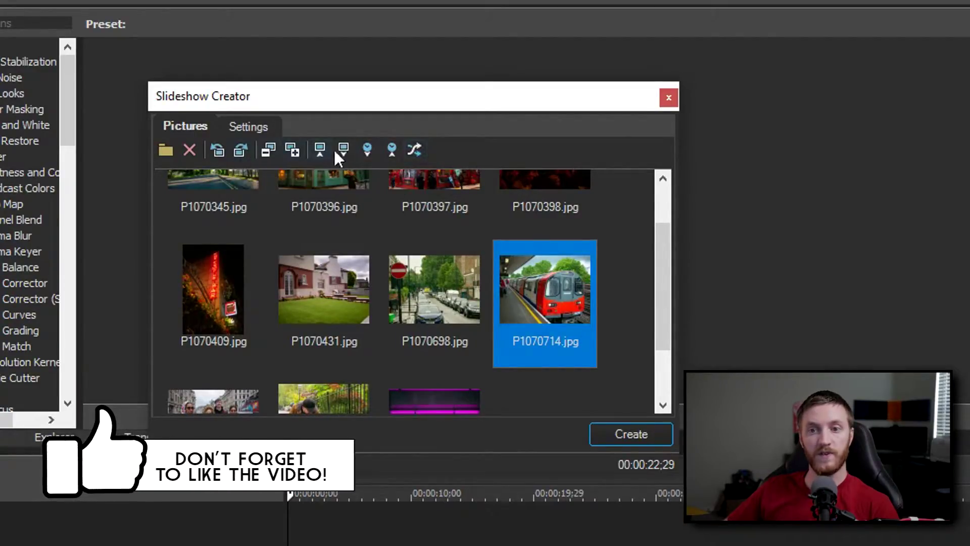
click(237, 125)
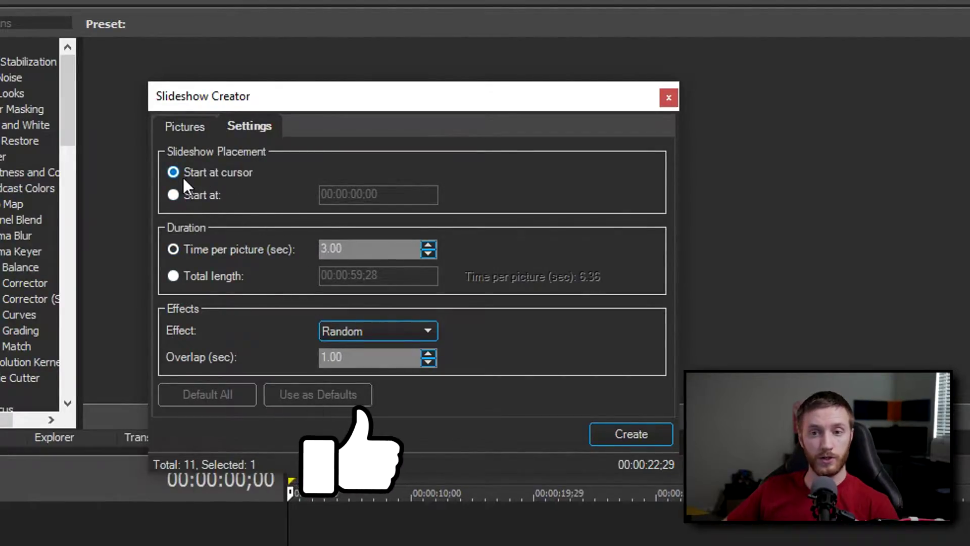
click(174, 195)
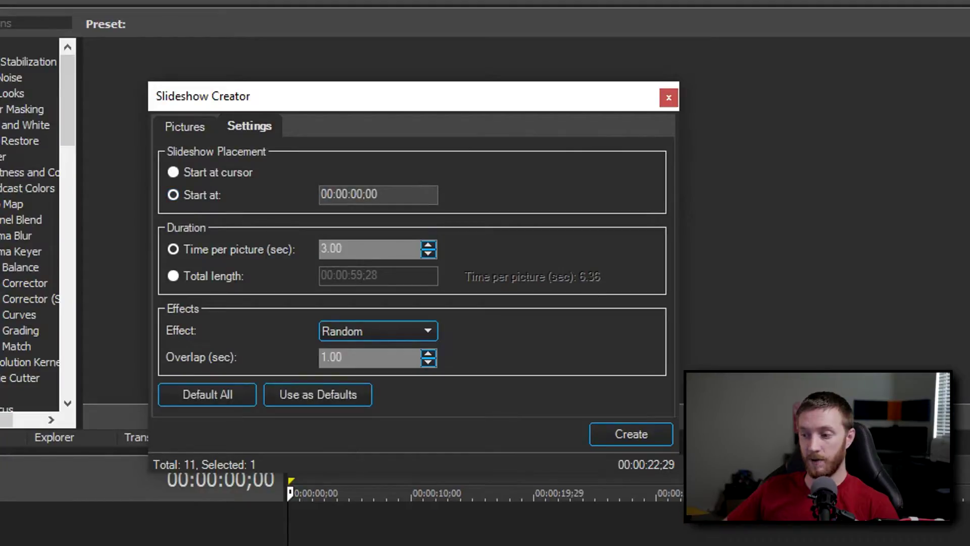
key(Up)
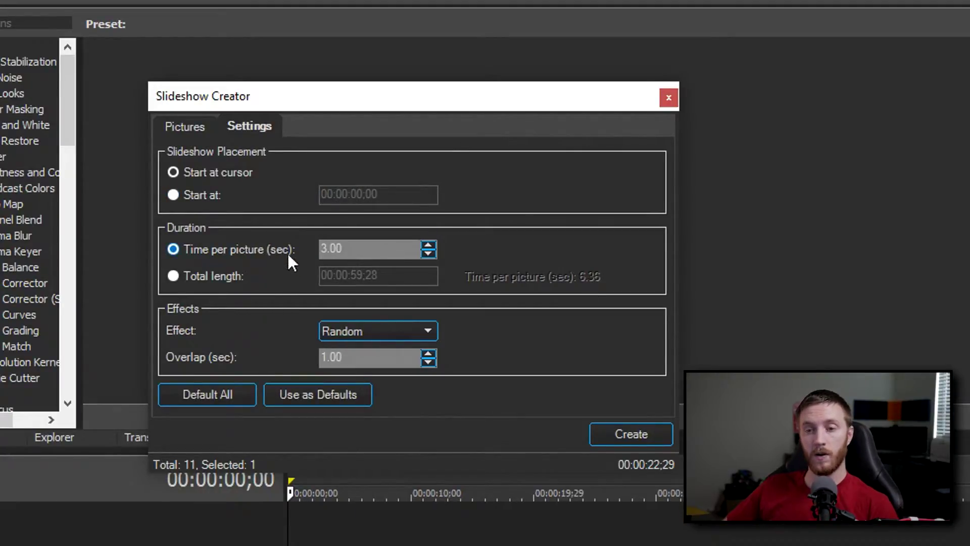
drag(355, 250, 342, 248)
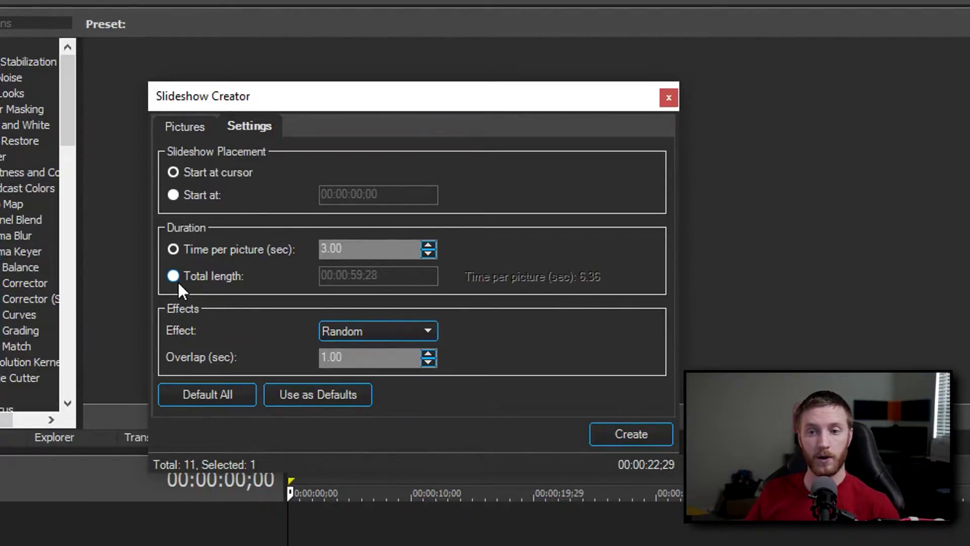
Use the Film Strip effect with 2 seconds per picture and create the slideshow on the timeline.
click(370, 331)
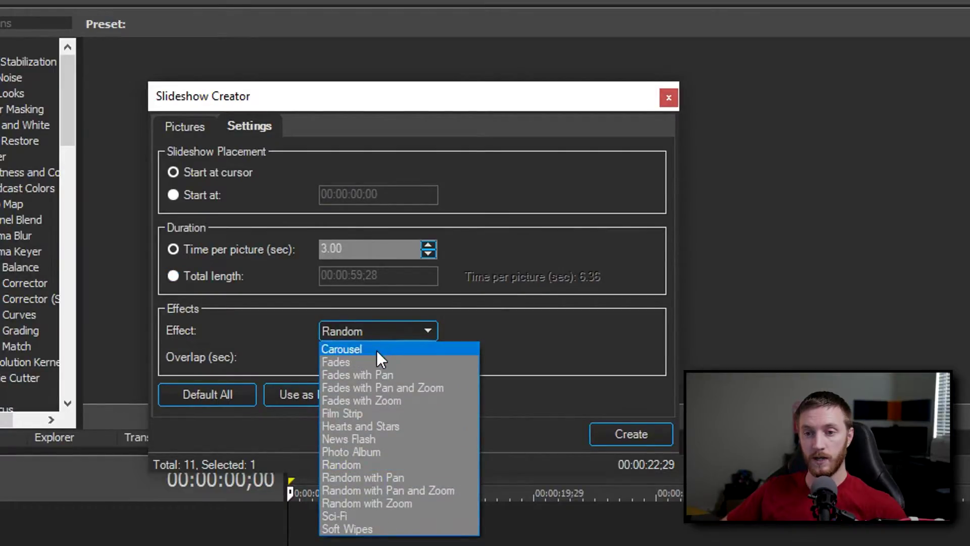
click(365, 413)
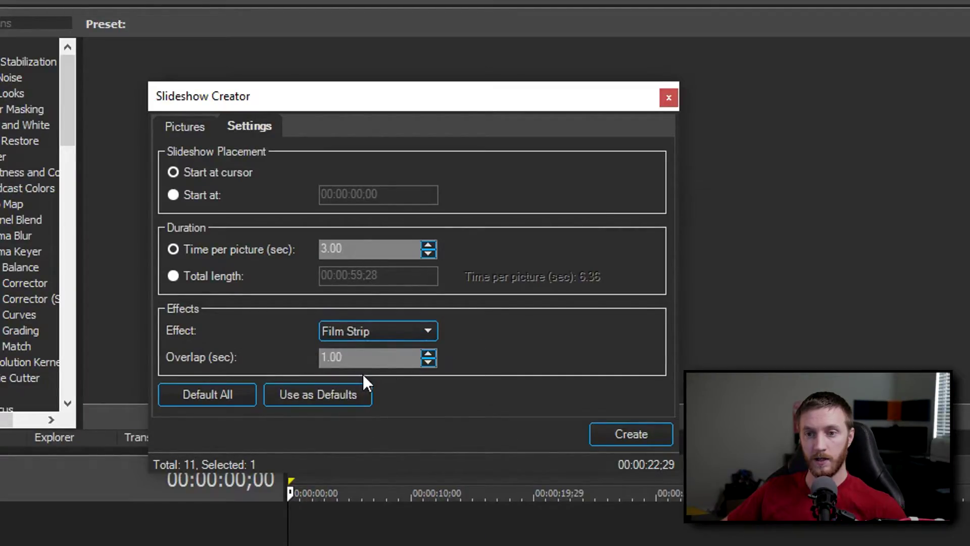
double_click(341, 248)
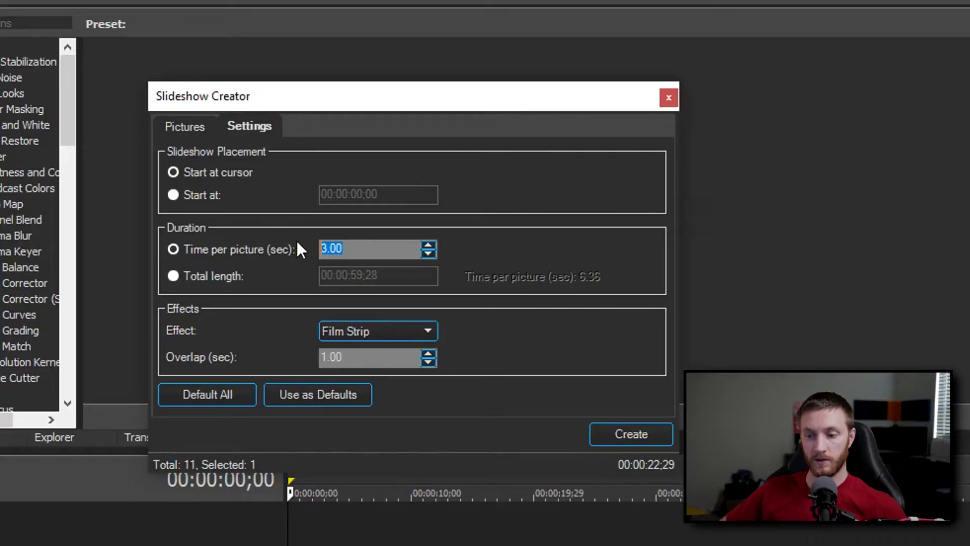
text(2)
key(Tab)
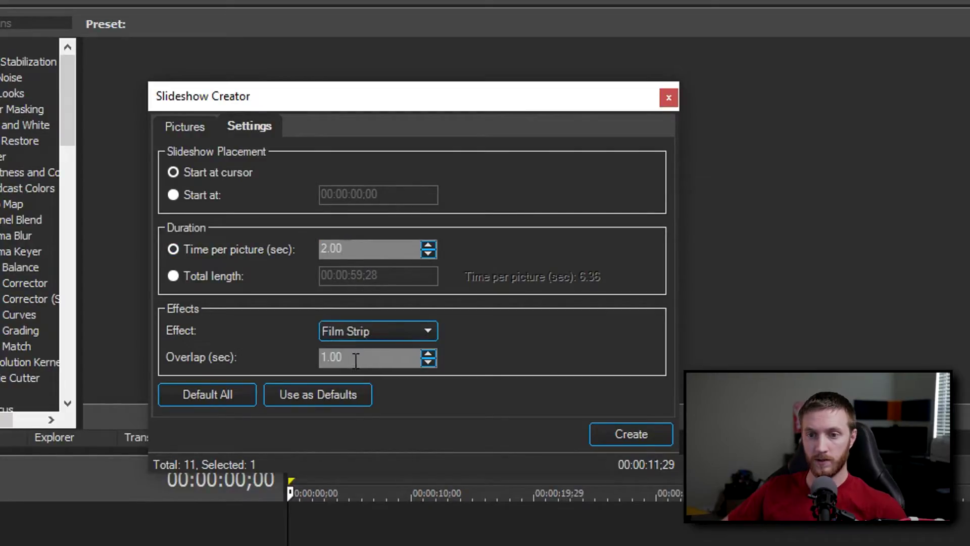
click(622, 435)
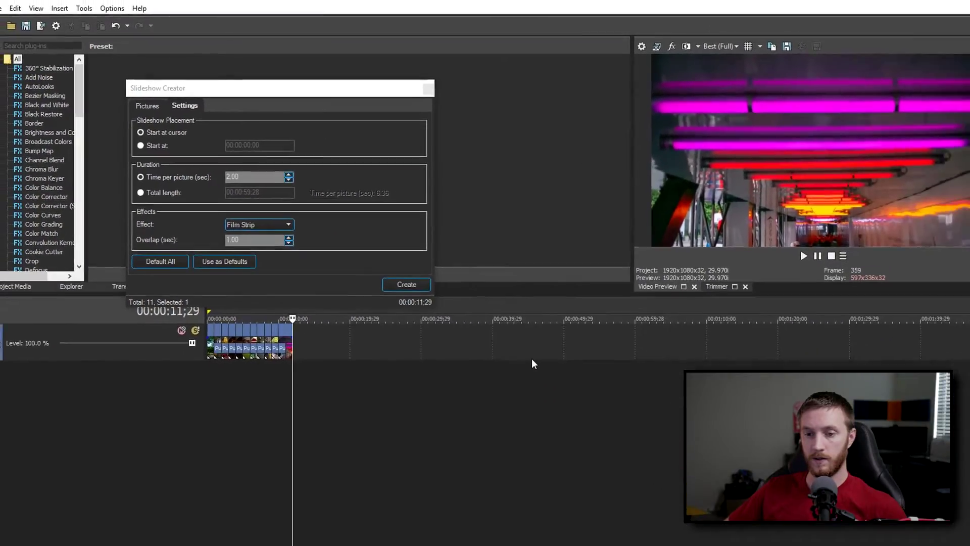
Play the Film Strip slideshow from the timeline start, pause it, and set the playhead at 00:00:21;08.
click(236, 429)
key(space)
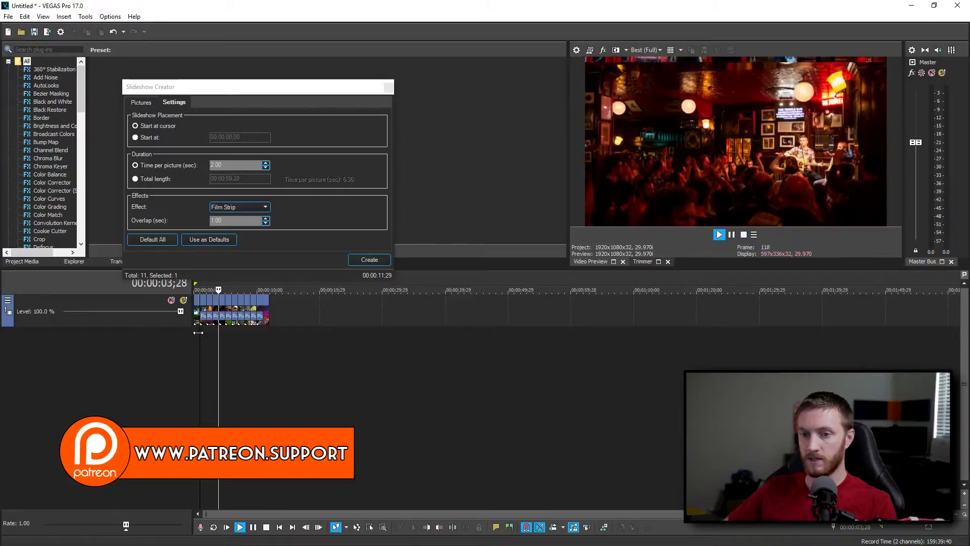
key(Return)
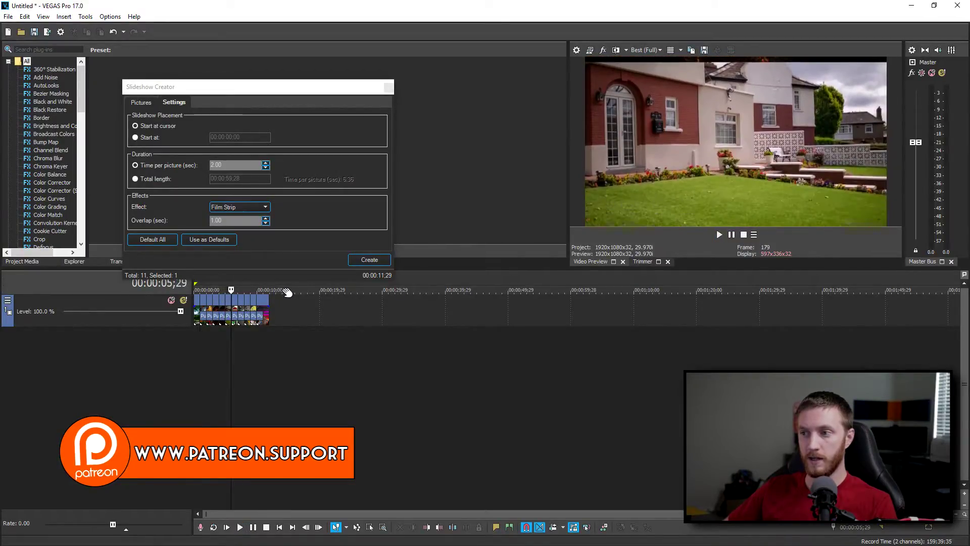
click(328, 309)
Switch the slideshow effect to Random with Pan and Zoom and move the playhead to the second slideshow's start.
click(243, 212)
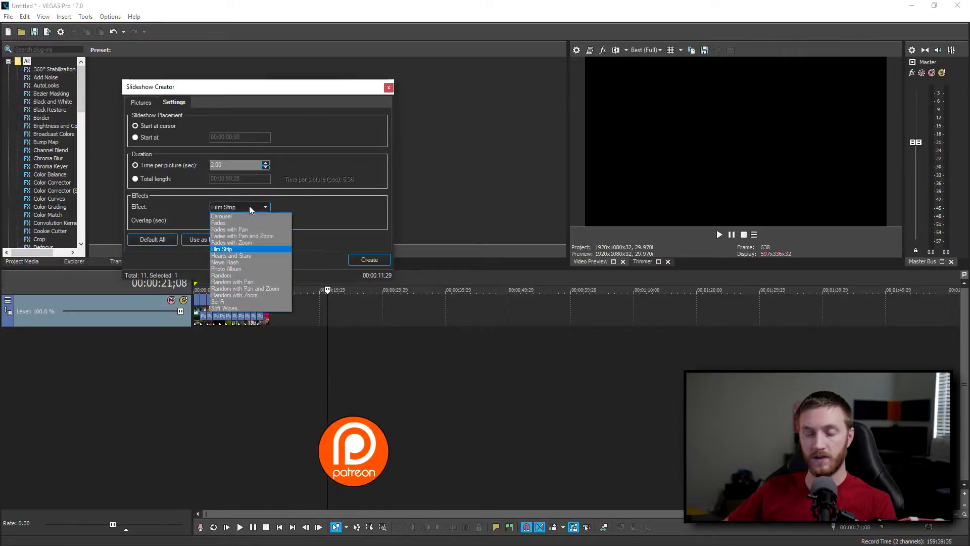
click(259, 289)
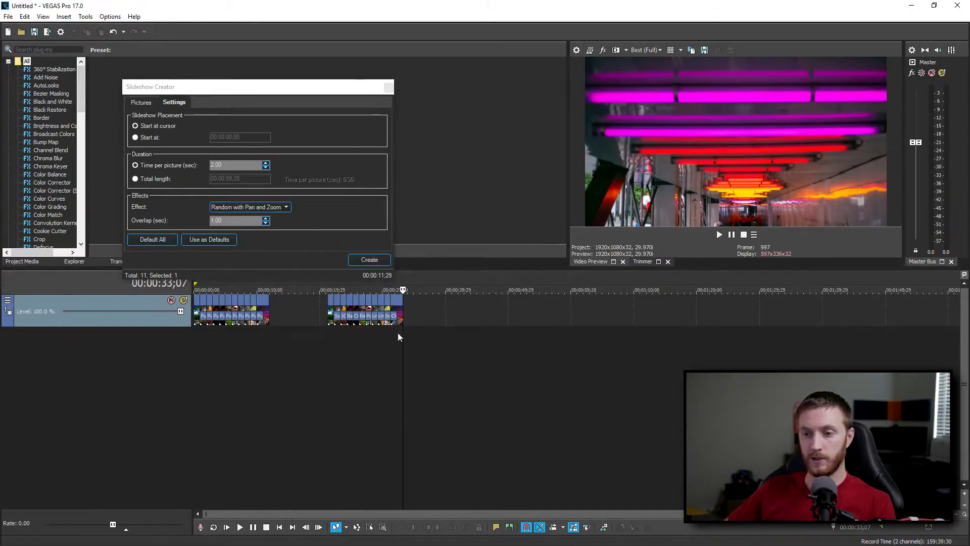
click(322, 337)
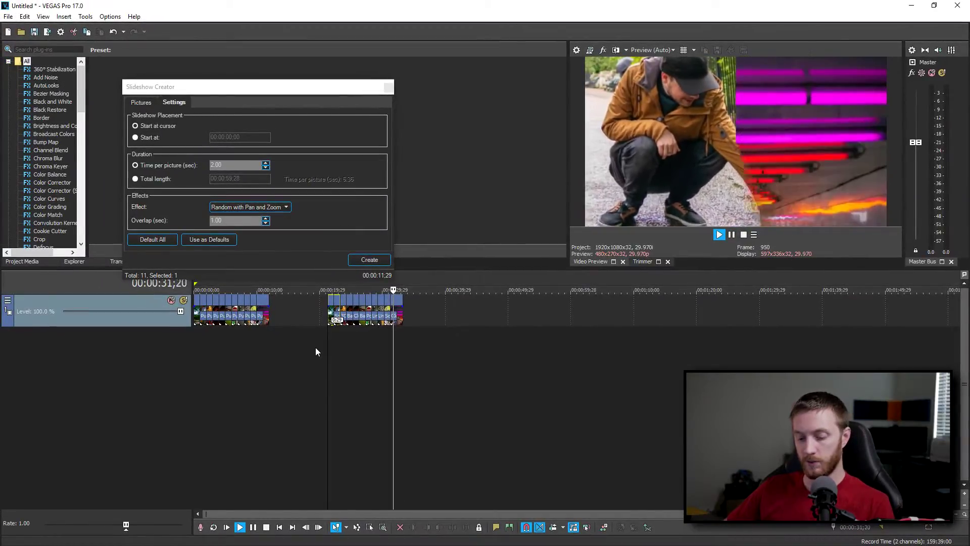
Stop the second slideshow's playback, return to its start, and review its time-per-picture and overlap values.
key(Return)
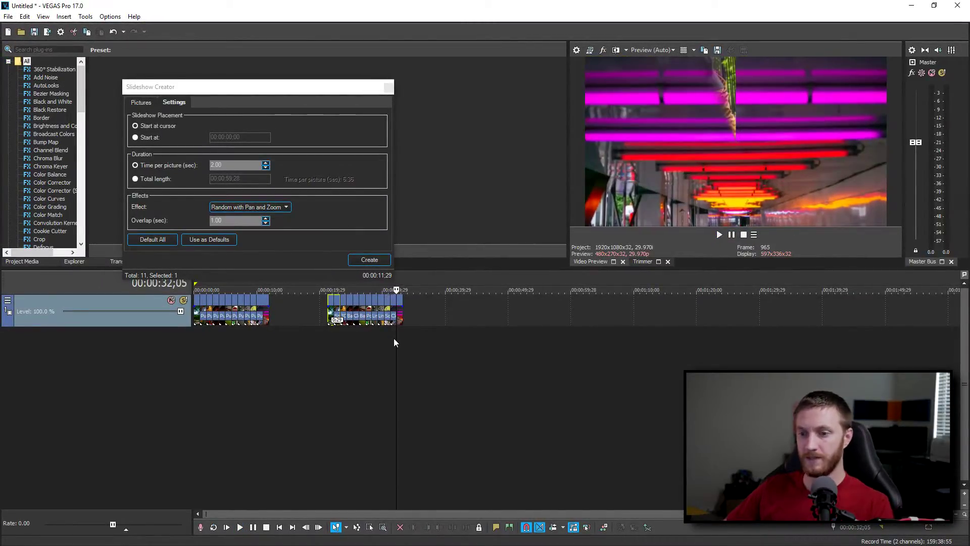
click(327, 334)
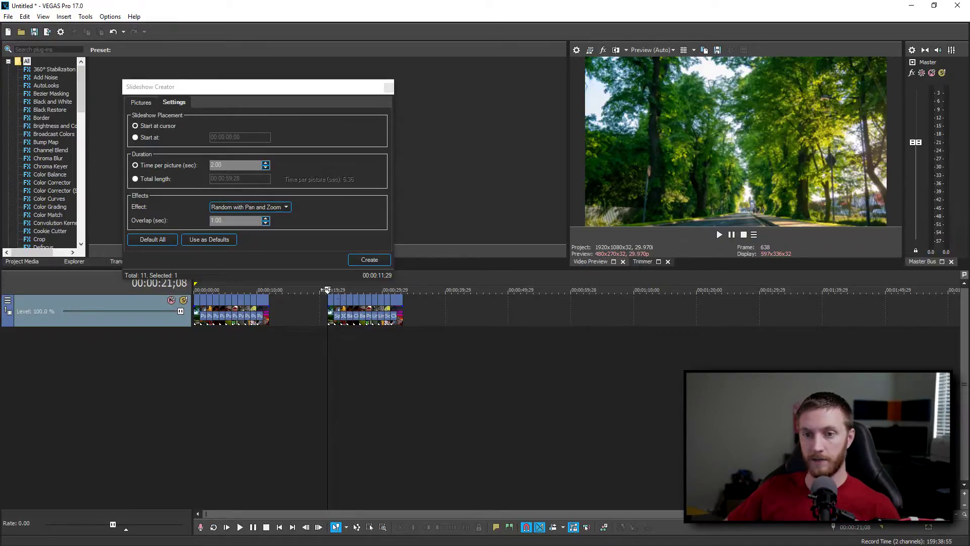
click(237, 221)
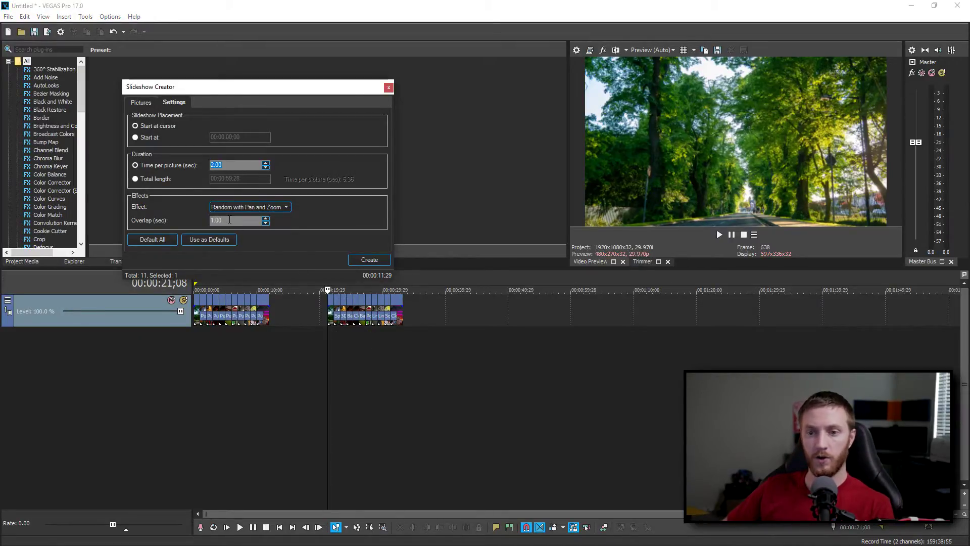
click(230, 220)
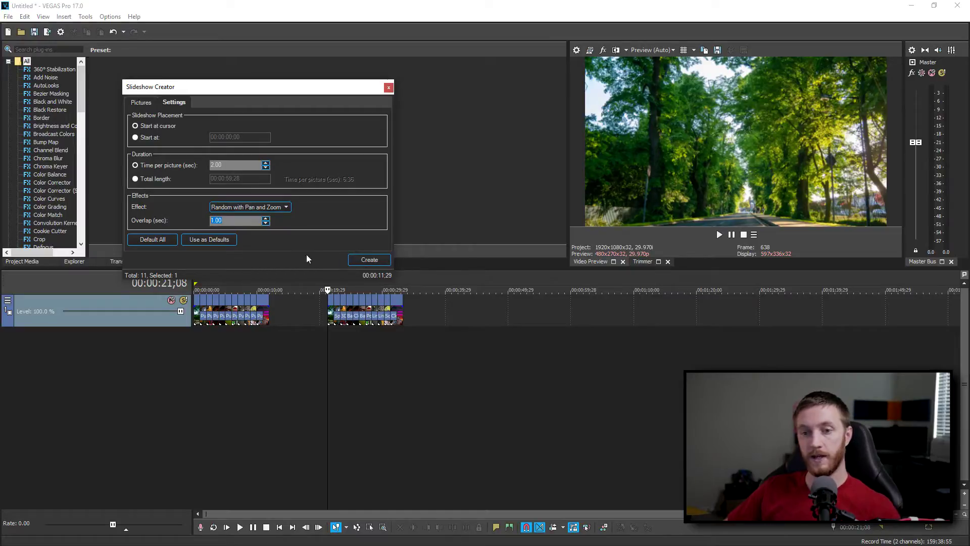
click(332, 187)
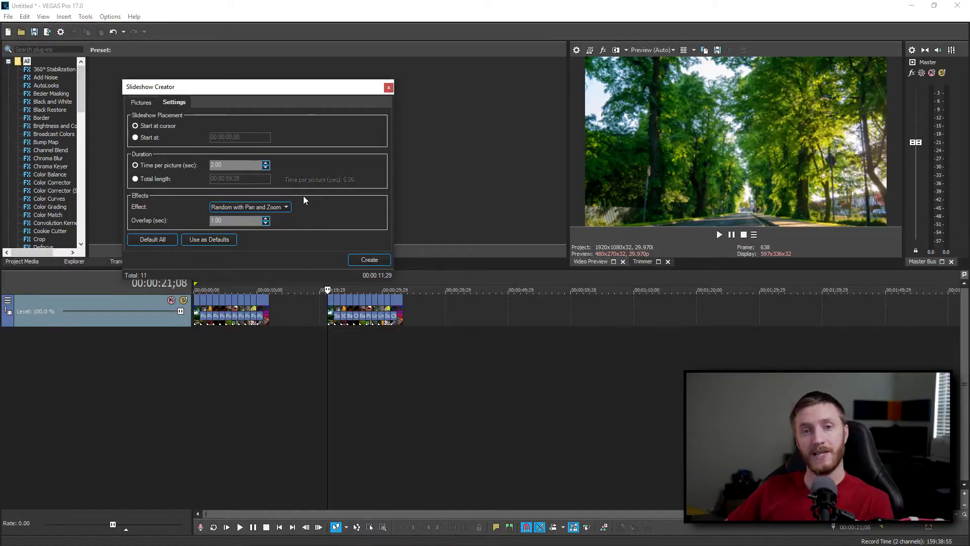
Put the playhead at 00:00:47;11 and choose Insert Slideshow from the timeline's context menu.
click(490, 309)
right_click(485, 306)
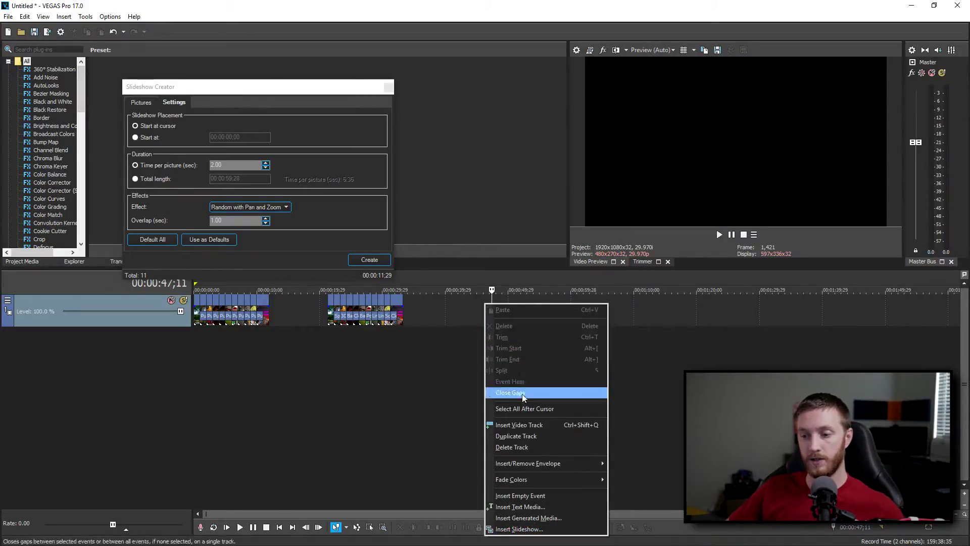
click(519, 528)
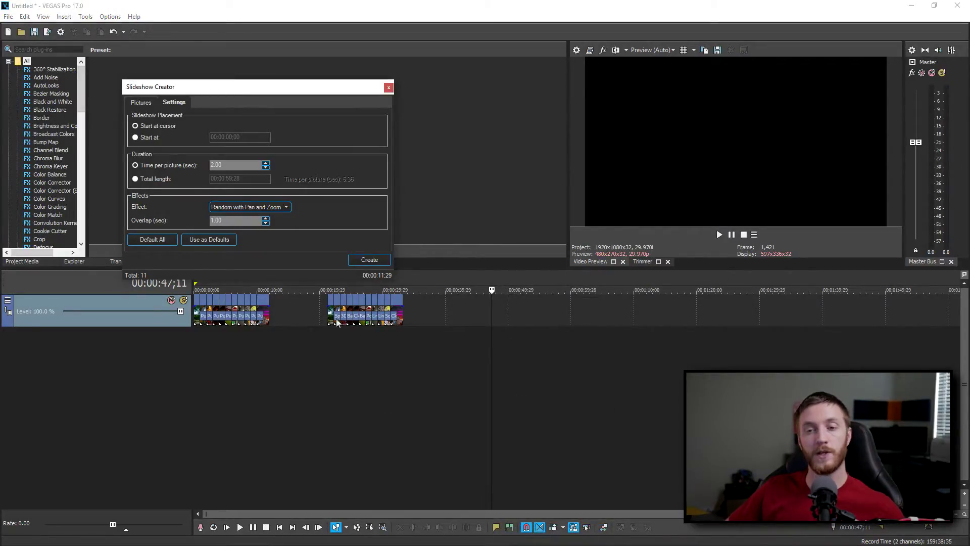